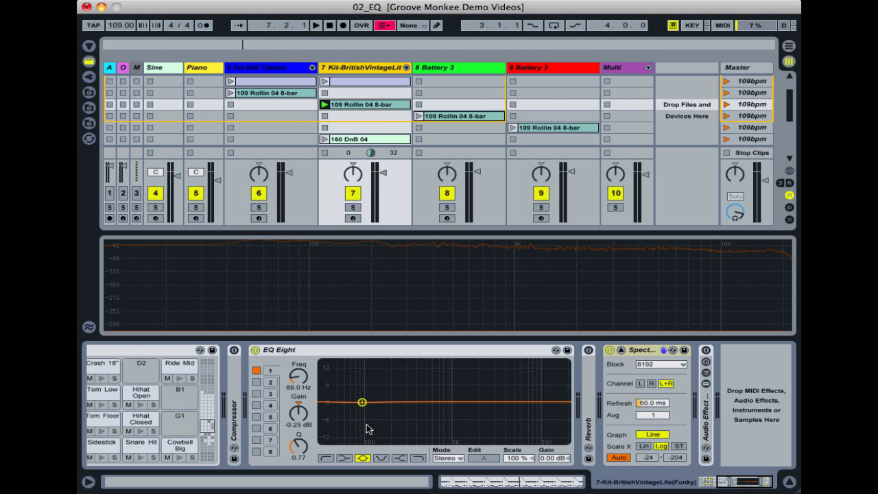
Try gain settings on band 1's bell filter in EQ Eight, ending with a boost of 3.81 dB at 123 Hz and Q 1.34
drag(362, 404, 365, 382)
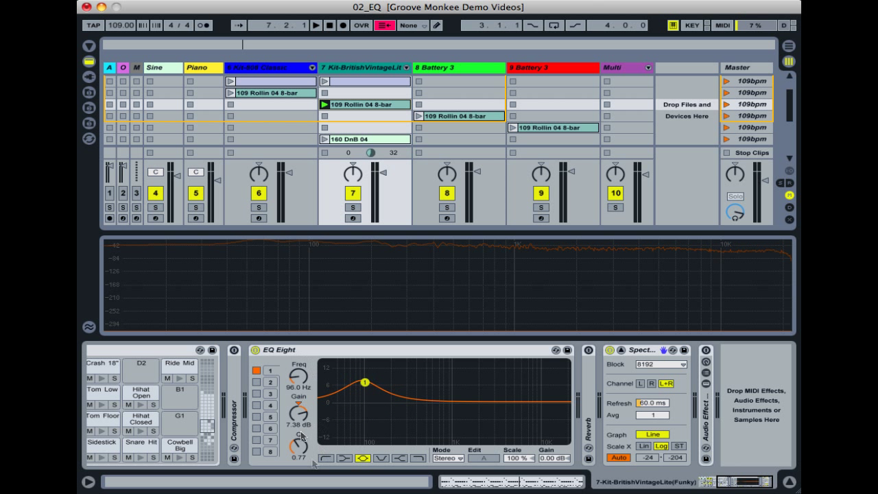
drag(298, 412, 298, 388)
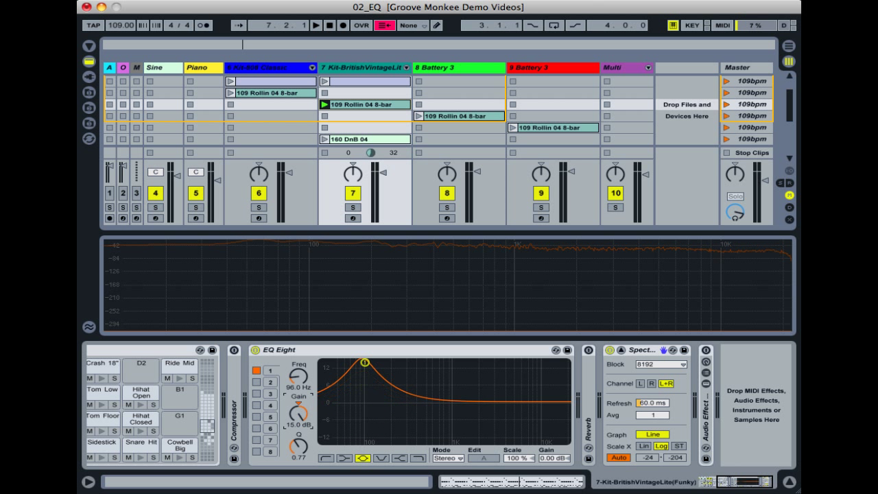
drag(365, 361, 365, 427)
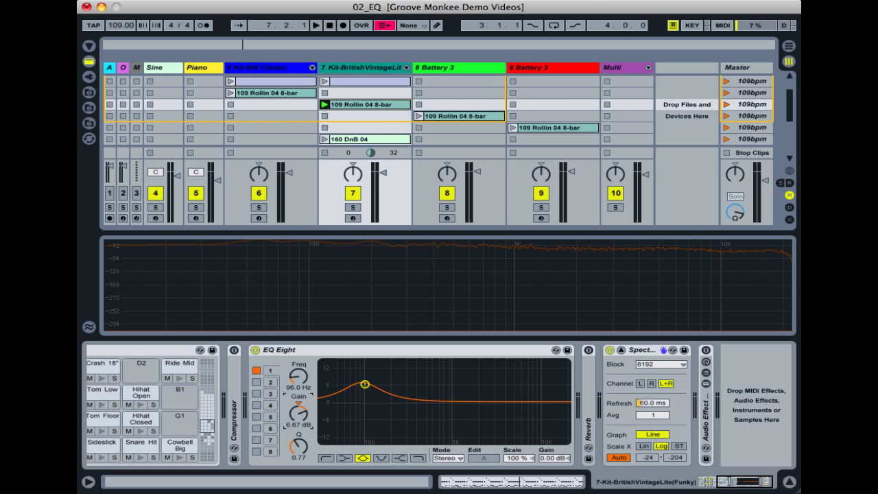
drag(365, 383, 365, 405)
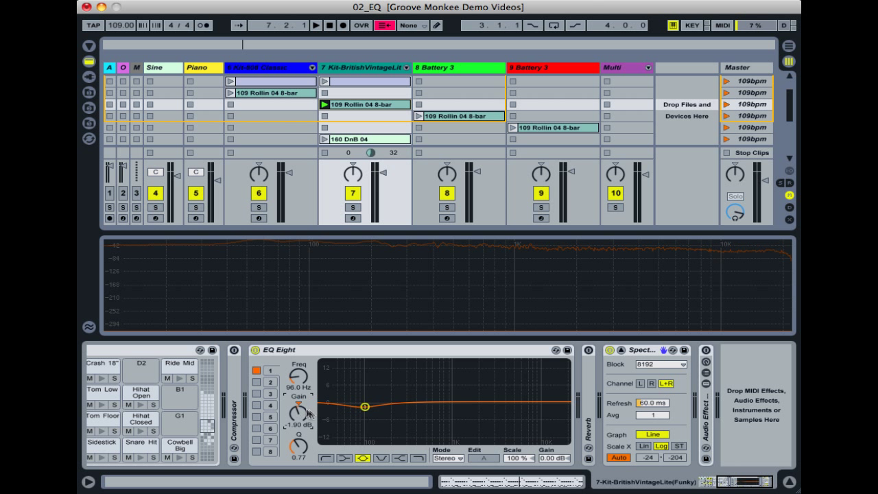
mouse_move(296, 378)
mouse_down()
mouse_move(296, 357)
mouse_move(297, 375)
mouse_up()
mouse_move(299, 448)
mouse_down()
mouse_move(300, 412)
mouse_move(300, 443)
mouse_up()
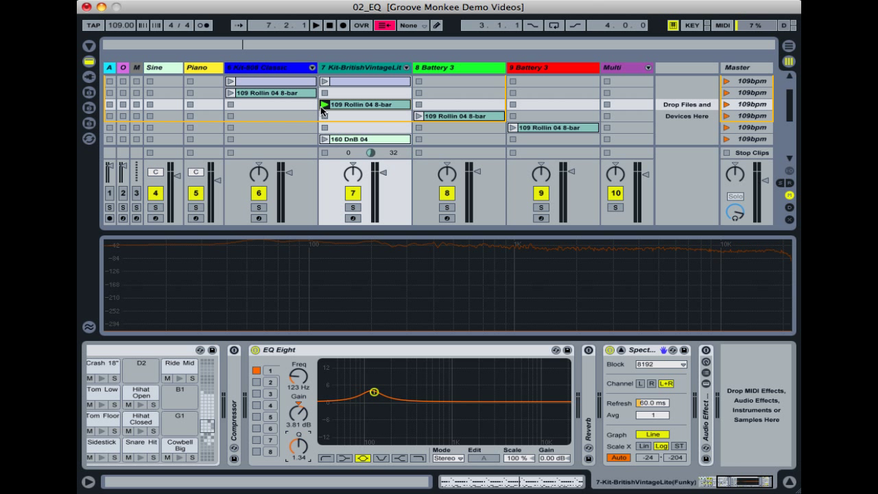
Lower the volume of track 7 (Kit-BritishVintageLite) to about -7.7 dB and start playback
drag(390, 177, 390, 184)
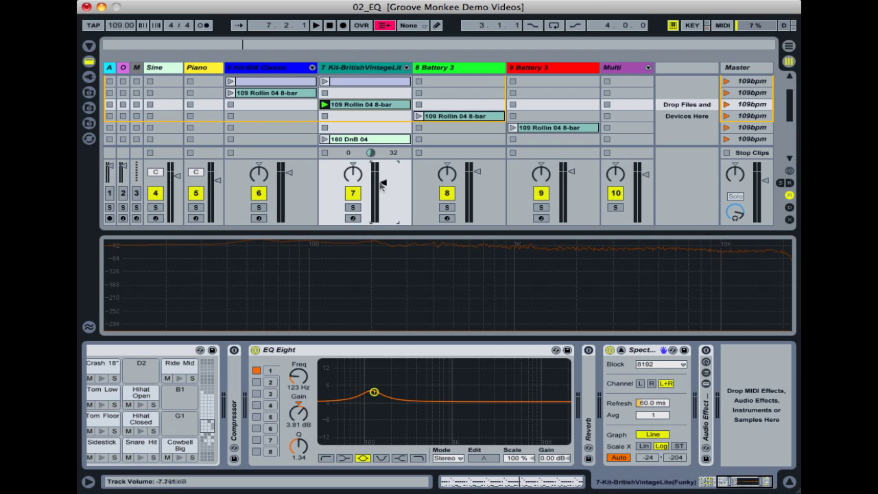
key(space)
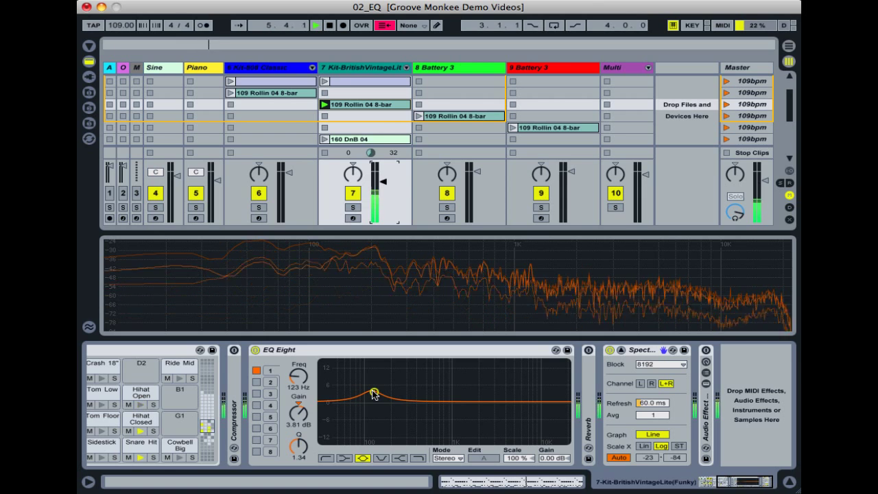
Try a midrange cut around 767 Hz on band 1 with different gain and Q amounts, ending at 711 Hz, -0.74 dB and Q 2.20
drag(372, 393, 442, 426)
drag(298, 414, 298, 398)
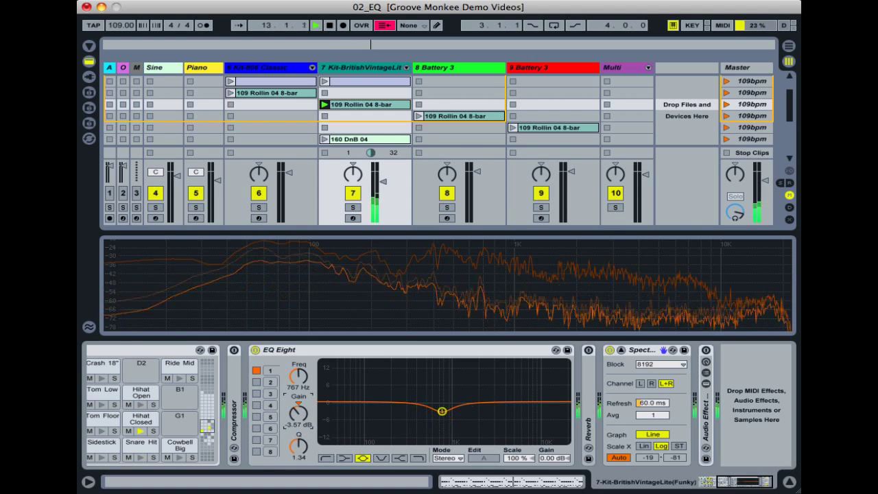
mouse_move(298, 414)
mouse_down()
mouse_move(302, 440)
mouse_move(302, 400)
mouse_up()
mouse_move(299, 446)
mouse_down()
mouse_move(302, 481)
mouse_move(302, 460)
mouse_up()
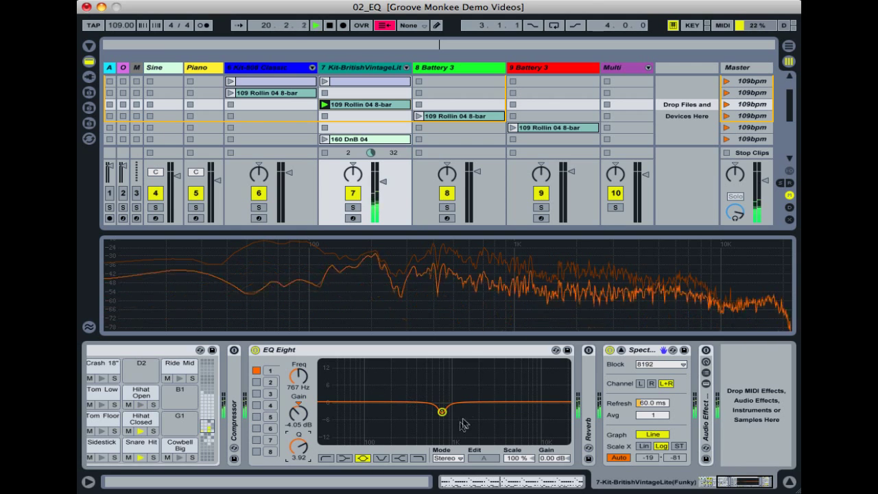
drag(300, 450, 285, 459)
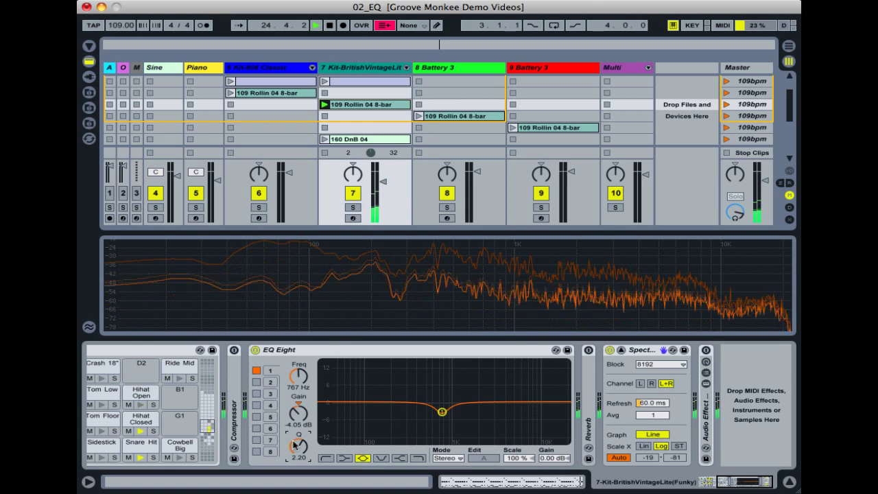
drag(436, 415, 439, 402)
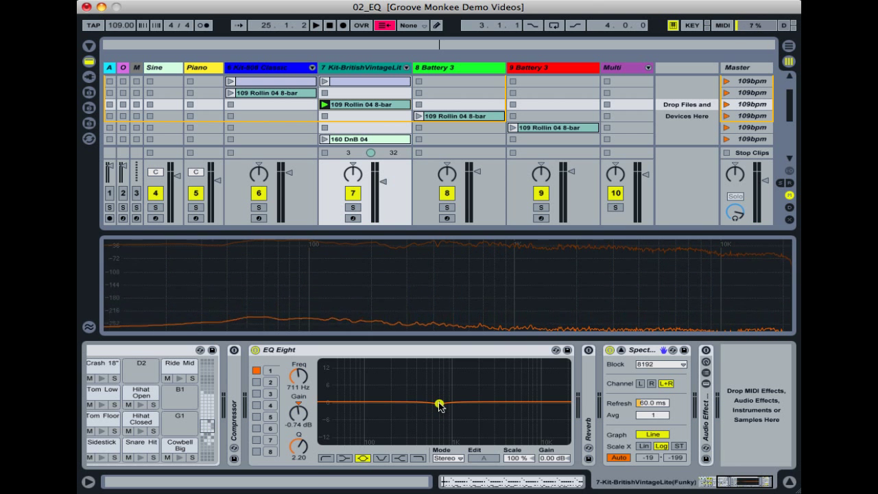
Switch band 1 to the low-cut filter after trying the high cut, and move its cutoff to 771 Hz during playback
click(326, 459)
click(418, 459)
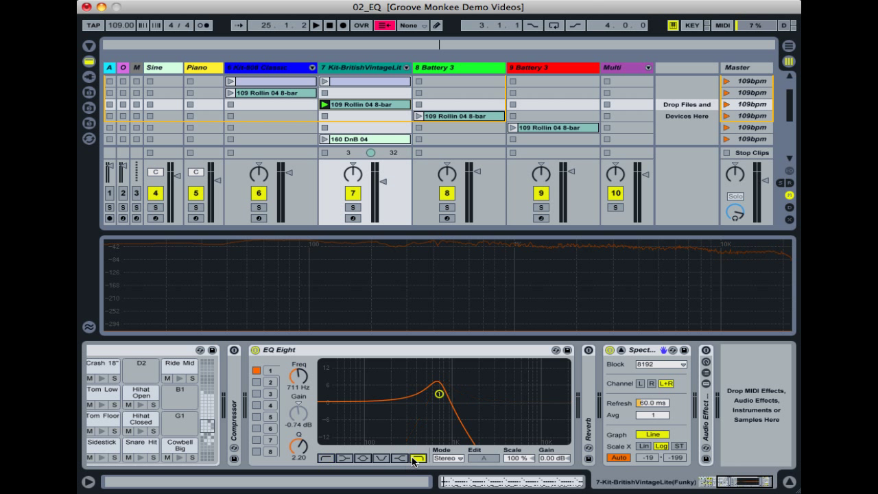
click(326, 458)
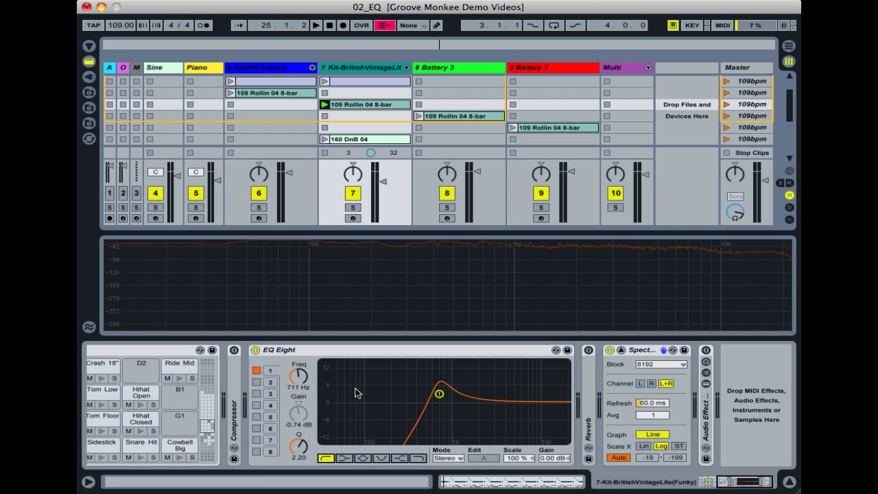
key(space)
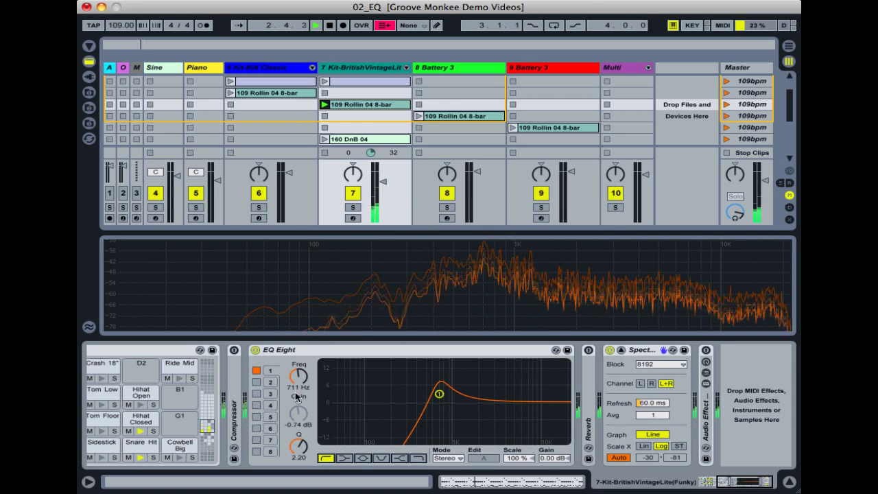
mouse_move(291, 385)
mouse_down()
mouse_move(290, 398)
mouse_move(290, 378)
mouse_up()
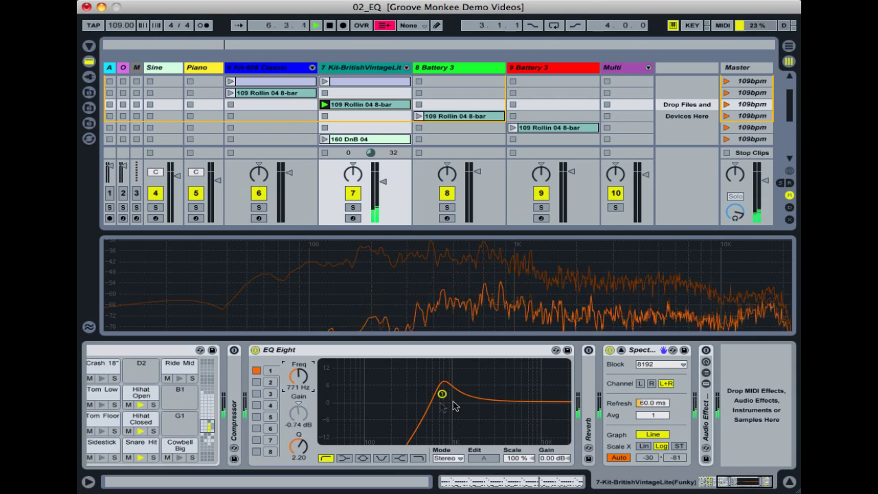
Switch band 1 to the high-cut filter and sweep its cutoff and resonance, ending at 12.0 kHz with Q 1.81
click(419, 458)
click(419, 458)
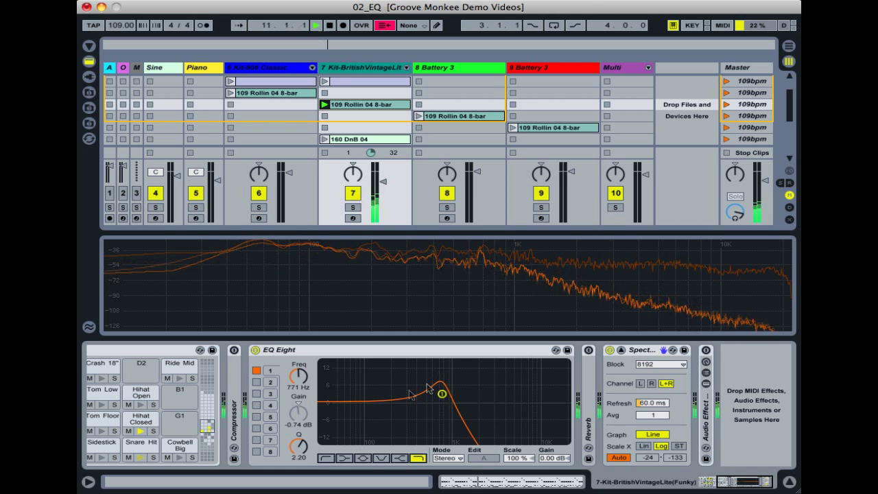
drag(441, 394, 435, 412)
mouse_move(435, 412)
mouse_down()
mouse_move(435, 422)
mouse_move(471, 433)
mouse_move(526, 433)
mouse_move(426, 401)
mouse_up()
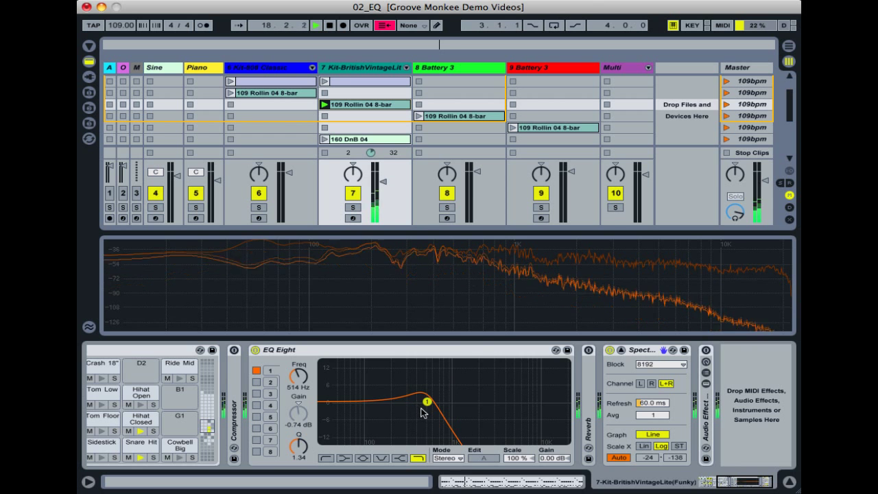
drag(426, 405, 446, 394)
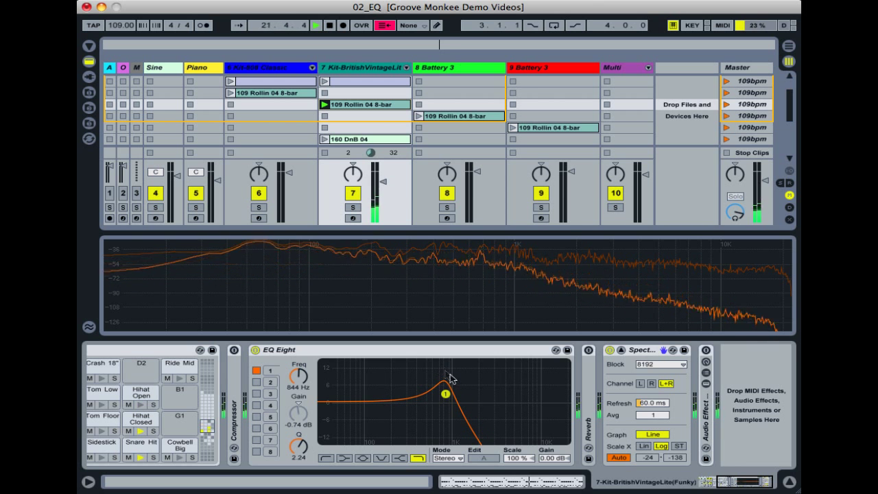
mouse_move(445, 393)
mouse_down()
mouse_move(530, 390)
mouse_move(407, 380)
mouse_move(407, 398)
mouse_move(466, 404)
mouse_move(459, 389)
mouse_move(449, 396)
mouse_up()
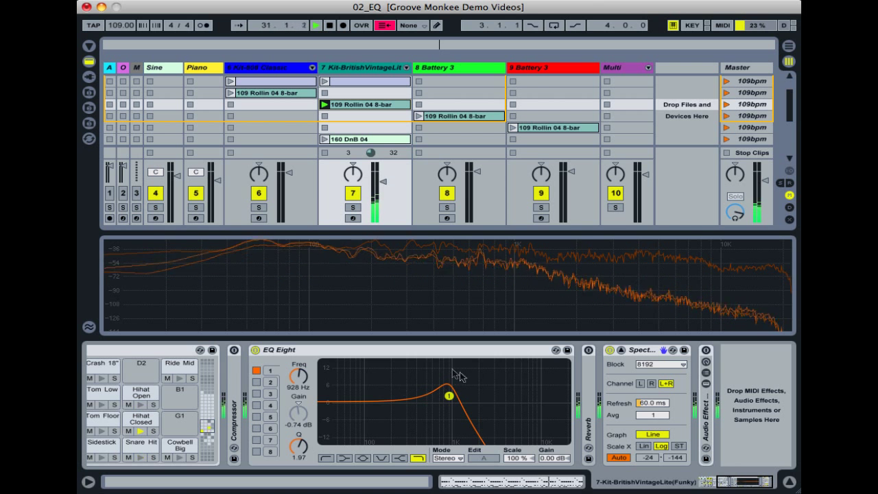
drag(447, 395, 543, 397)
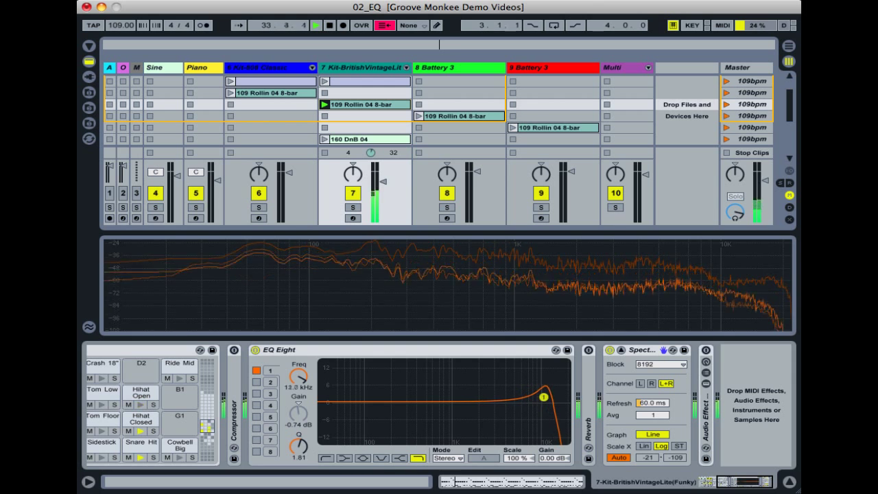
Change band 1 back to a low-cut filter at 187 Hz with Q 0.74
click(325, 457)
drag(543, 397, 389, 412)
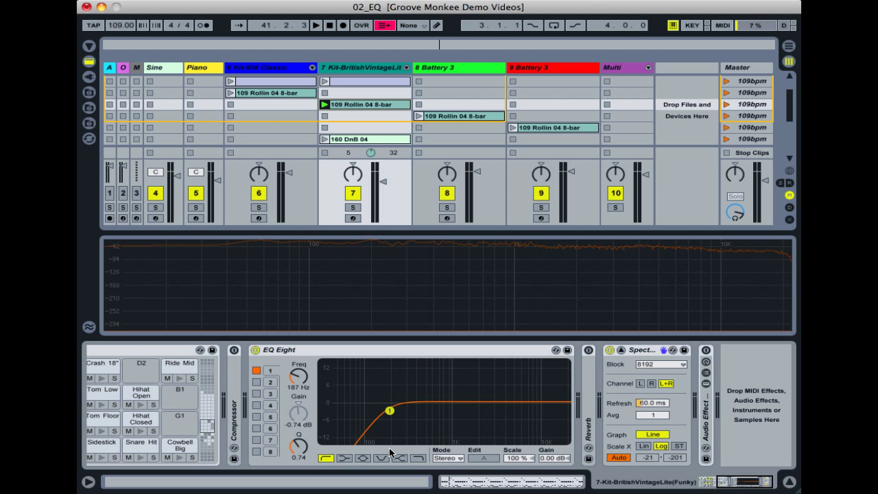
Make band 1 a low shelf at 105 Hz with Q 17.3, trying boosts before cutting the gain to -7.62 dB
click(343, 459)
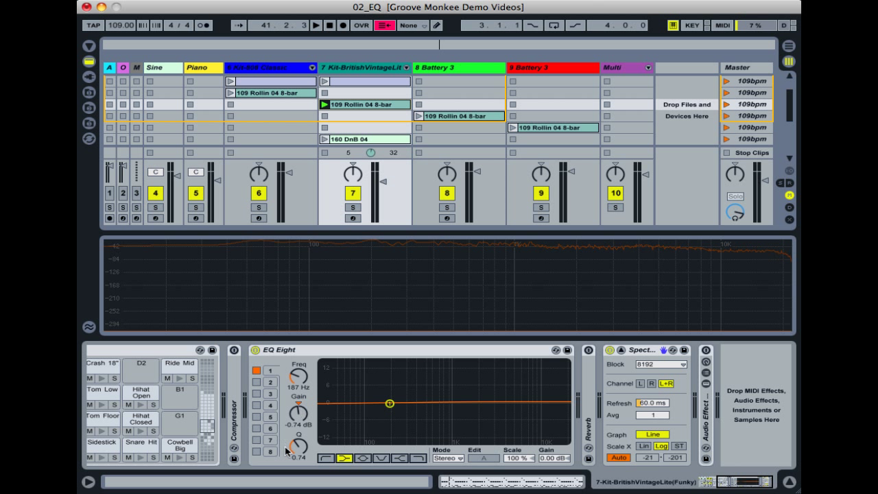
drag(302, 381, 299, 359)
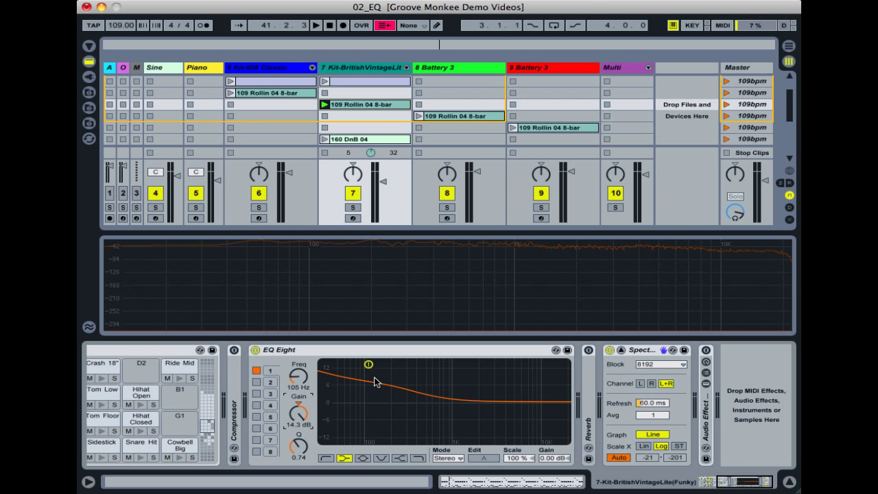
drag(297, 453, 299, 435)
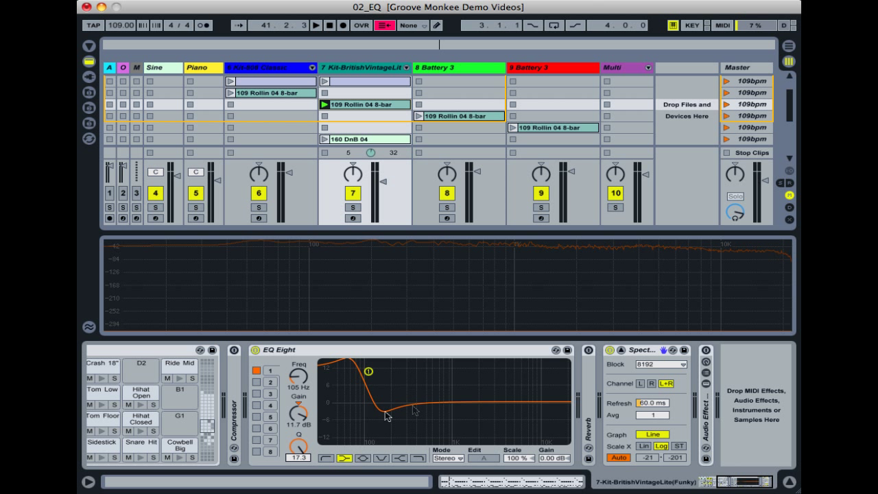
drag(300, 424, 300, 431)
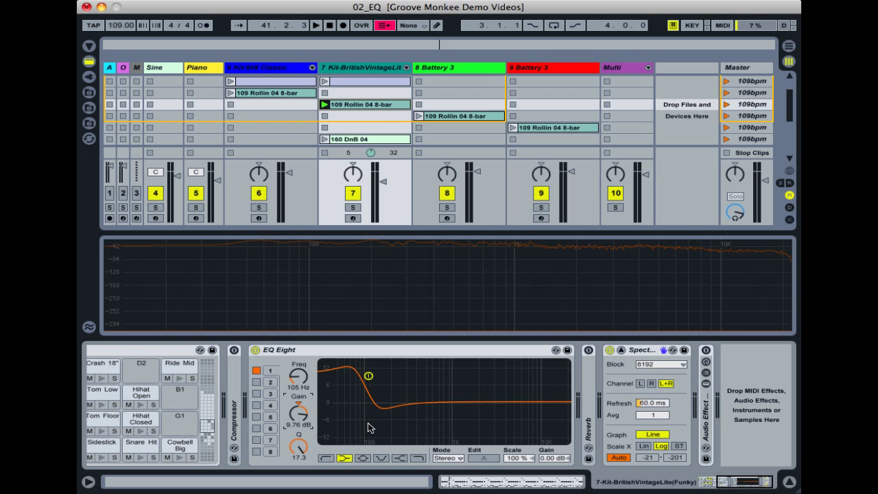
drag(302, 415, 302, 456)
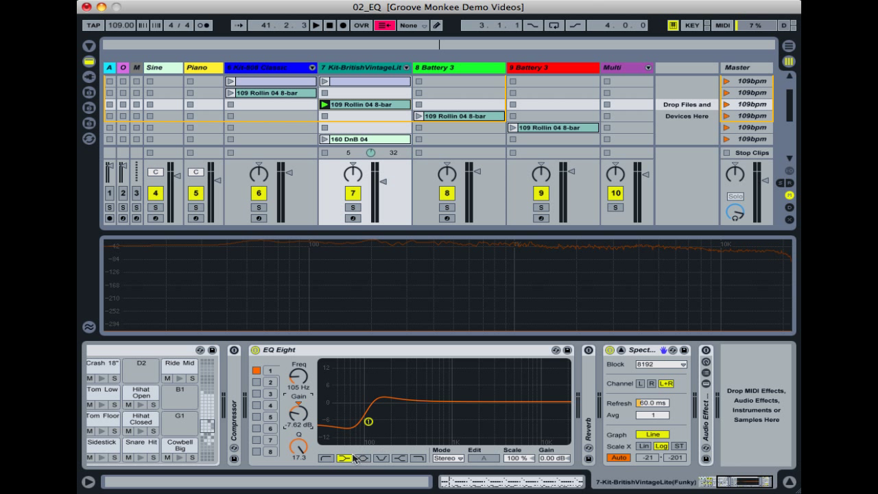
Switch band 1 to a high shelf and move it to 2.75 kHz with -15.0 dB gain
click(399, 458)
mouse_move(369, 422)
mouse_down()
mouse_move(419, 412)
mouse_move(535, 435)
mouse_move(500, 433)
mouse_move(508, 375)
mouse_move(488, 404)
mouse_move(488, 424)
mouse_move(483, 416)
mouse_move(489, 441)
mouse_up()
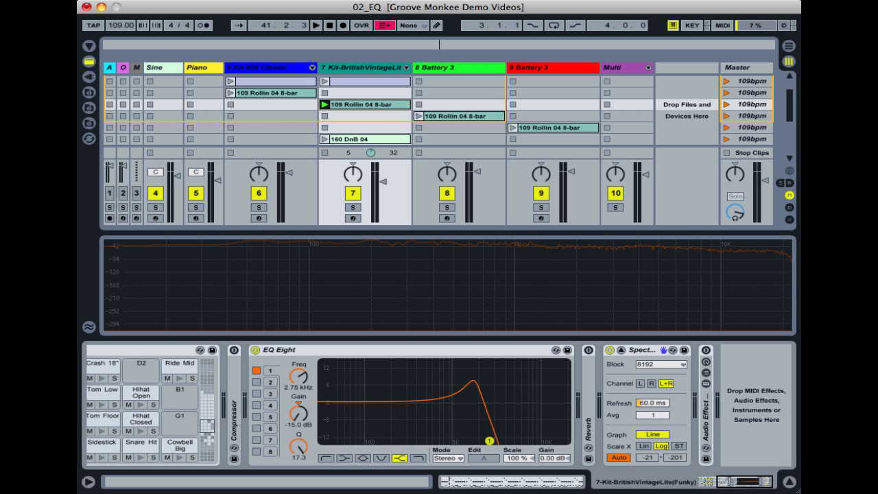
mouse_move(490, 441)
mouse_down()
mouse_move(490, 365)
mouse_move(489, 441)
mouse_up()
Switch band 1 to a notch filter, adjust its Q to 3.46 and set its frequency to 50 Hz
click(381, 458)
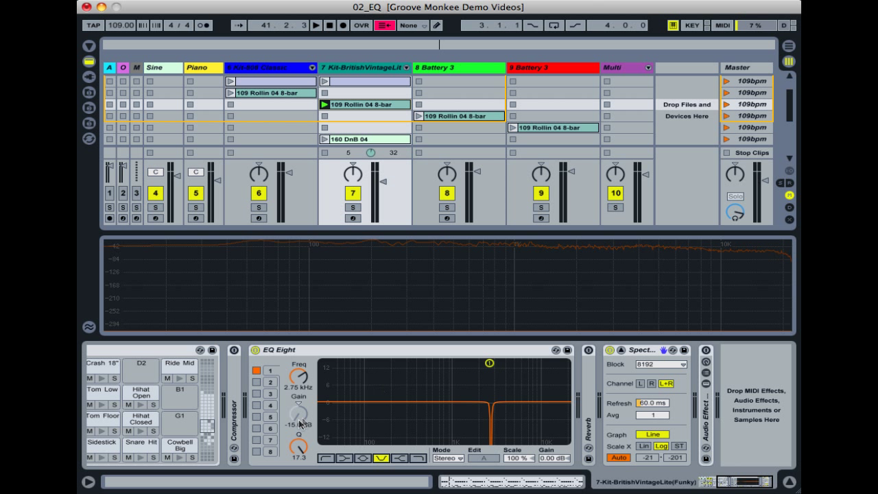
drag(296, 449, 296, 487)
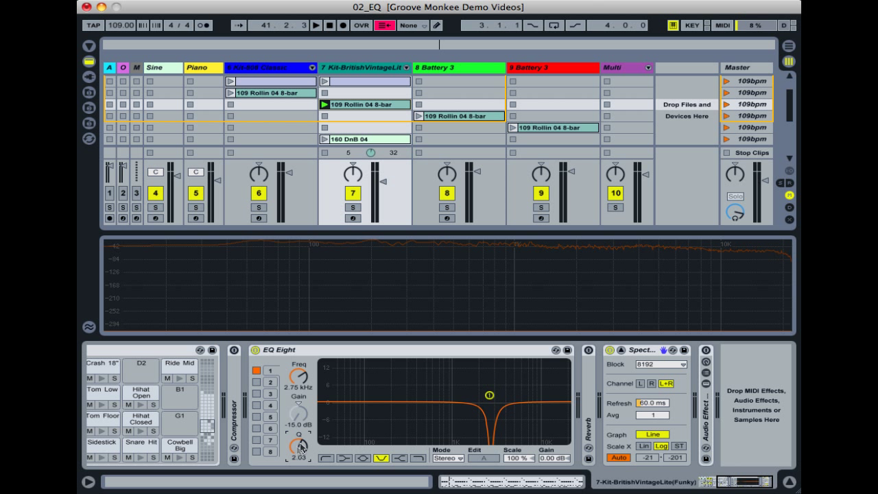
mouse_move(302, 450)
mouse_down()
mouse_move(302, 425)
mouse_move(302, 436)
mouse_up()
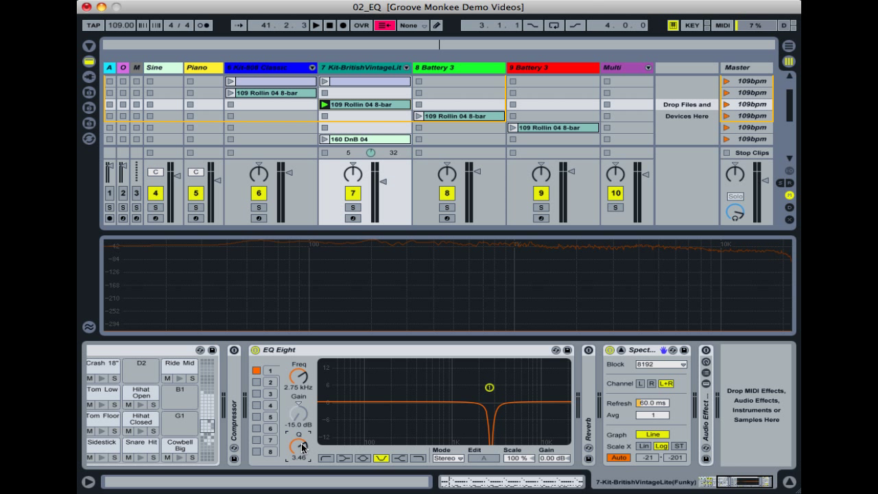
mouse_move(298, 388)
mouse_down()
mouse_move(298, 432)
mouse_move(299, 384)
mouse_up()
text(50)
key(Return)
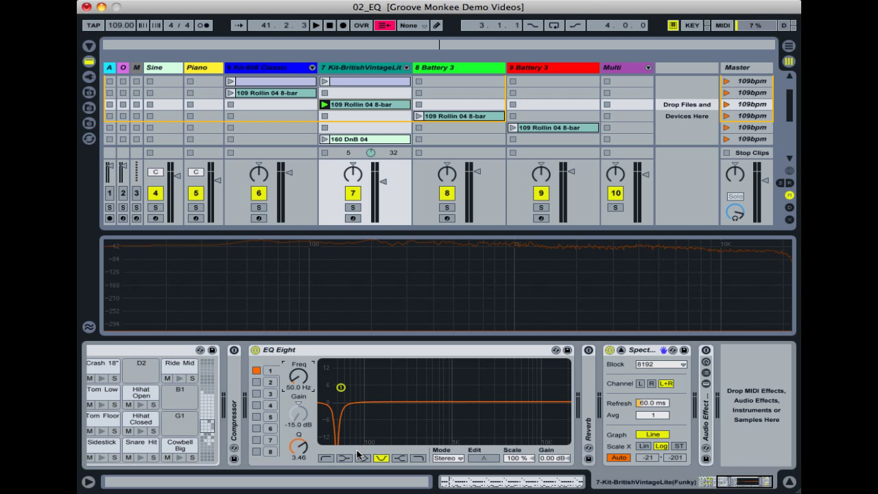
Compare the bell and notch shapes on band 1, then place the notch at 6.95 kHz with Q 3.92
mouse_move(306, 454)
mouse_down()
mouse_move(306, 420)
mouse_move(306, 477)
mouse_move(306, 445)
mouse_up()
click(364, 458)
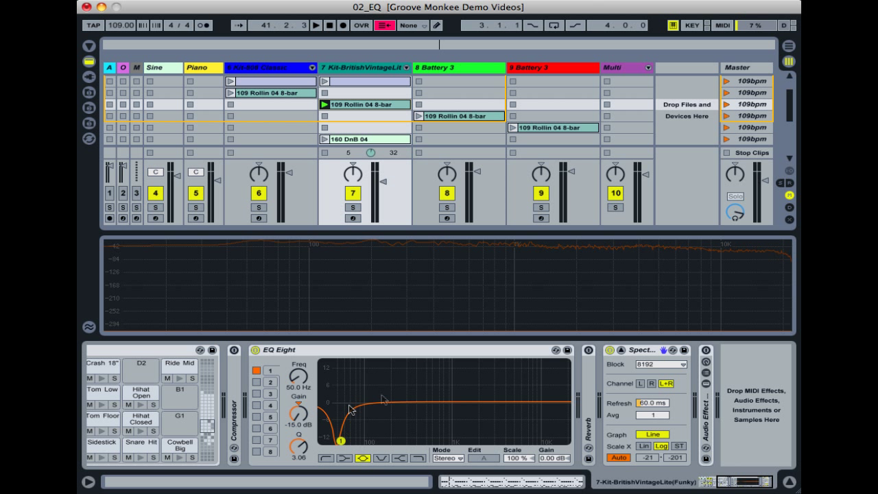
click(379, 459)
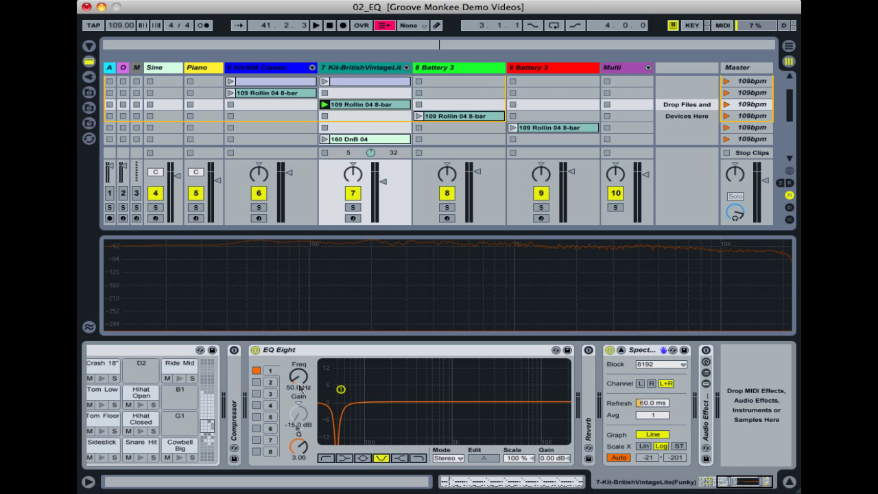
drag(304, 382, 303, 345)
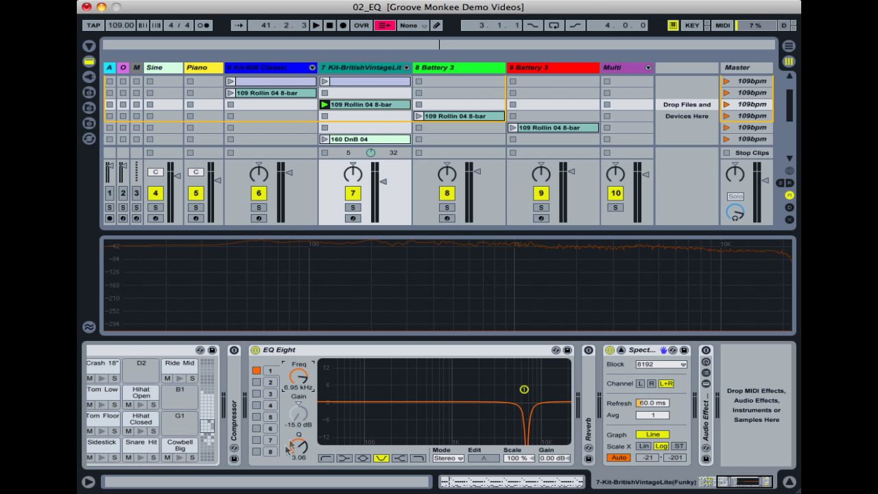
drag(293, 449, 293, 446)
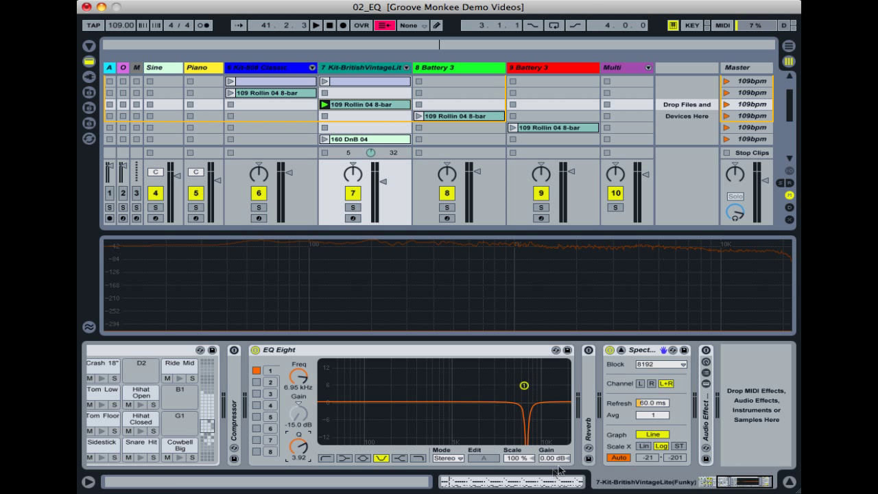
Select band 2 and try out EQ Eight's overall output gain, leaving it at 0.00 dB
click(267, 384)
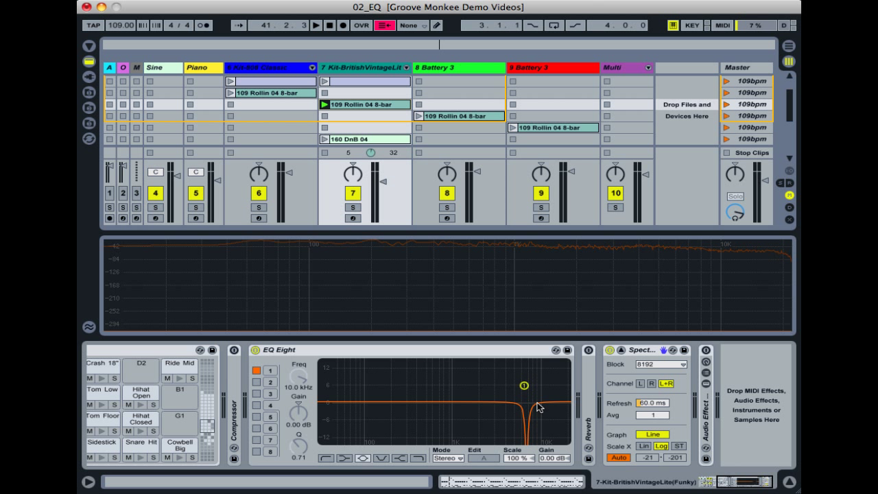
click(554, 457)
drag(558, 461, 557, 425)
mouse_move(545, 460)
mouse_down()
mouse_move(545, 453)
mouse_move(554, 462)
mouse_up()
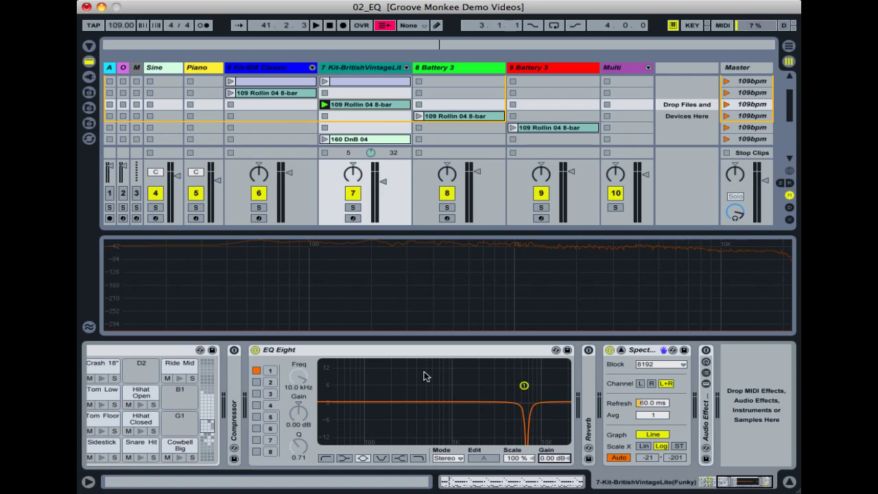